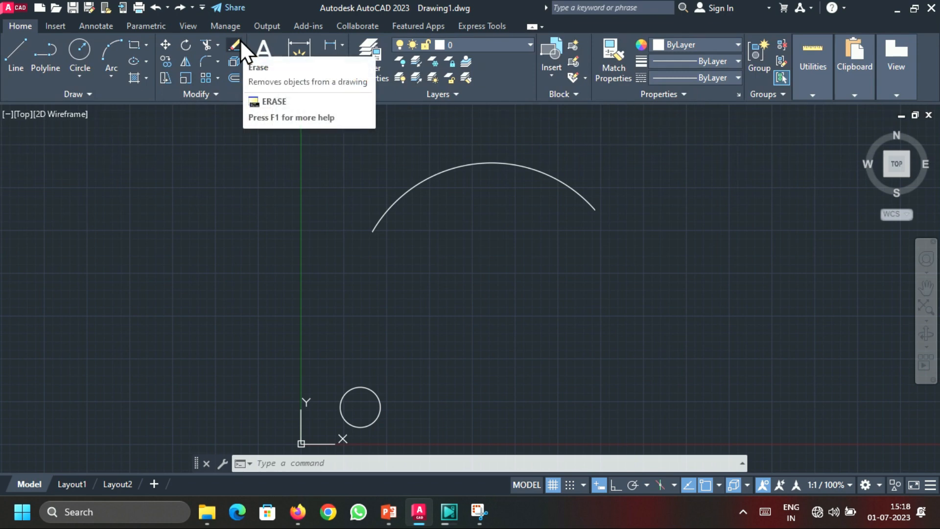
# - Erase the large arc above the circle with the Erase command
pyautogui.write('ER')
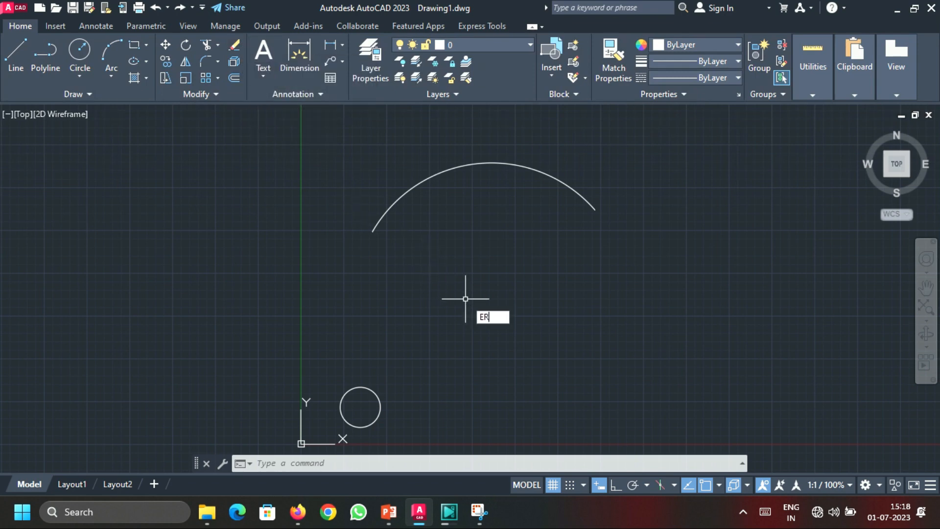
pyautogui.click(500, 343)
pyautogui.click(387, 212)
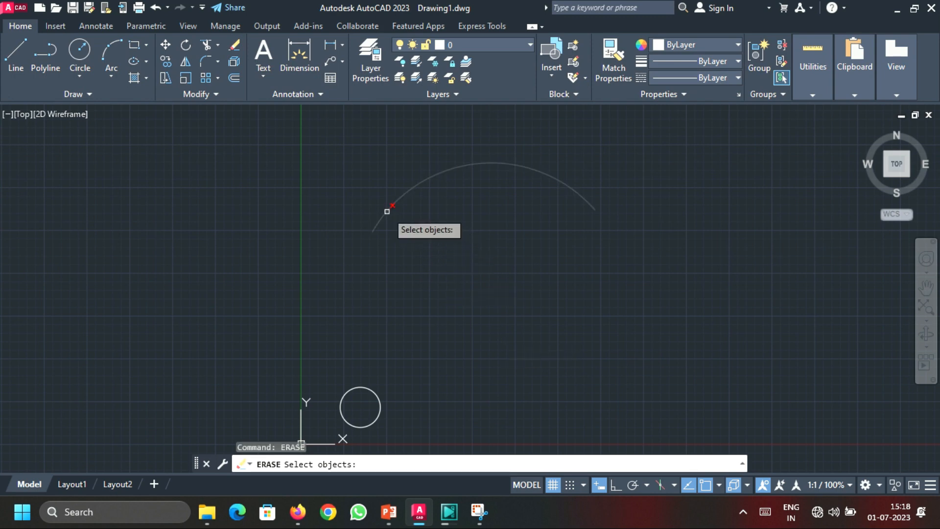
pyautogui.press('Return')
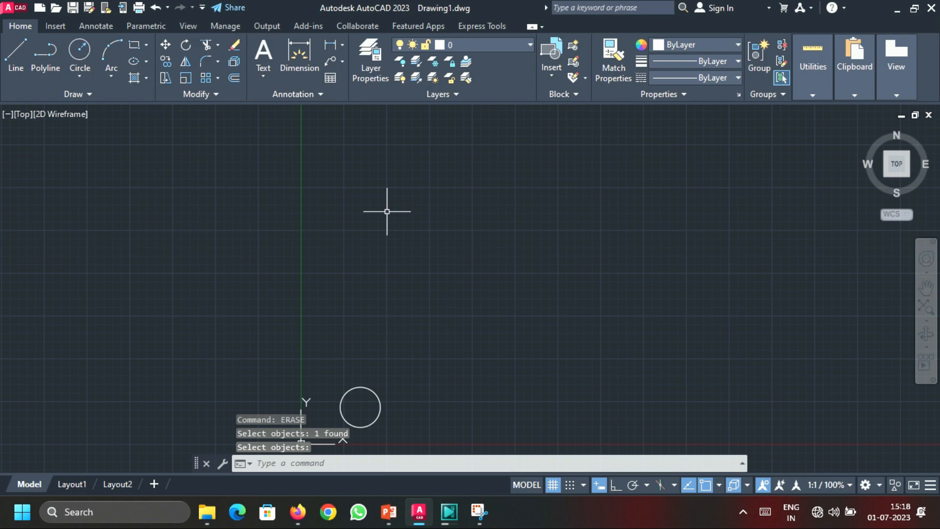
# - Check the modification tools slide in PowerPoint, return to AutoCAD and restore the erased arc with the OOPS command
pyautogui.click(395, 506)
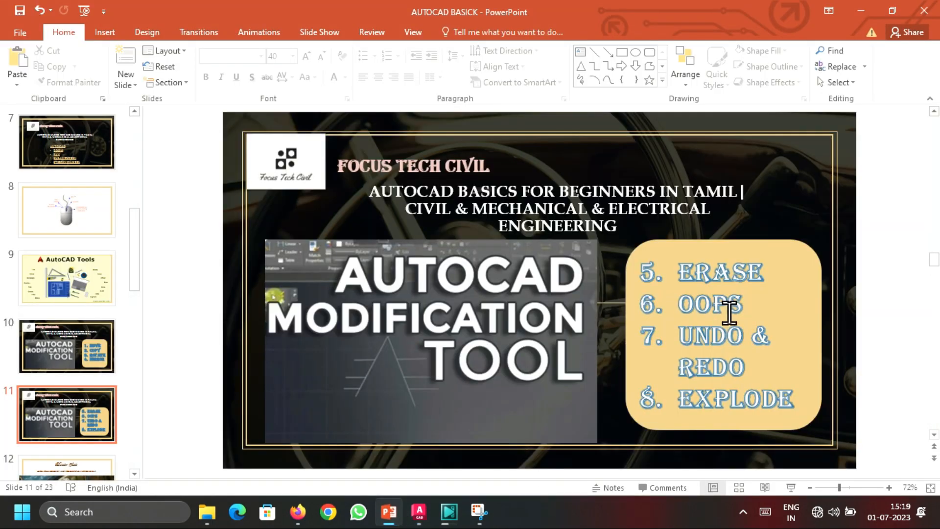
pyautogui.click(434, 522)
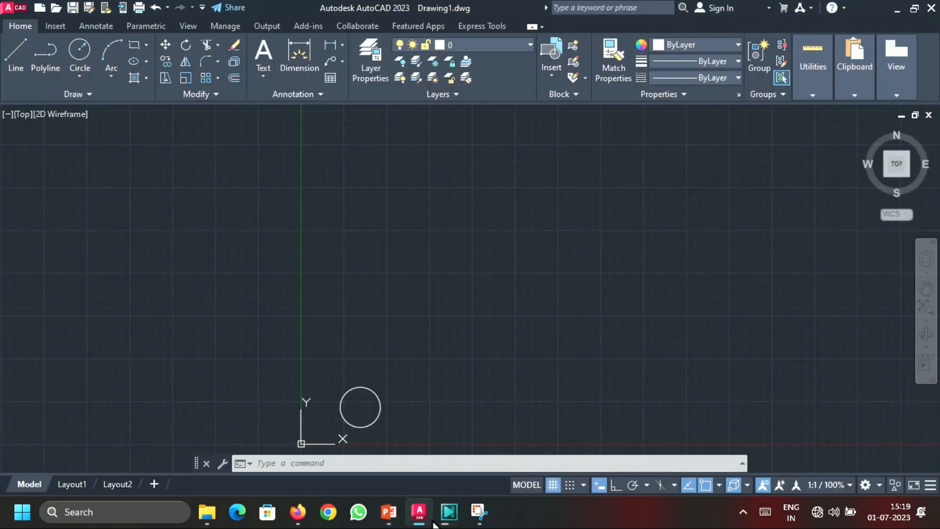
pyautogui.write('oo')
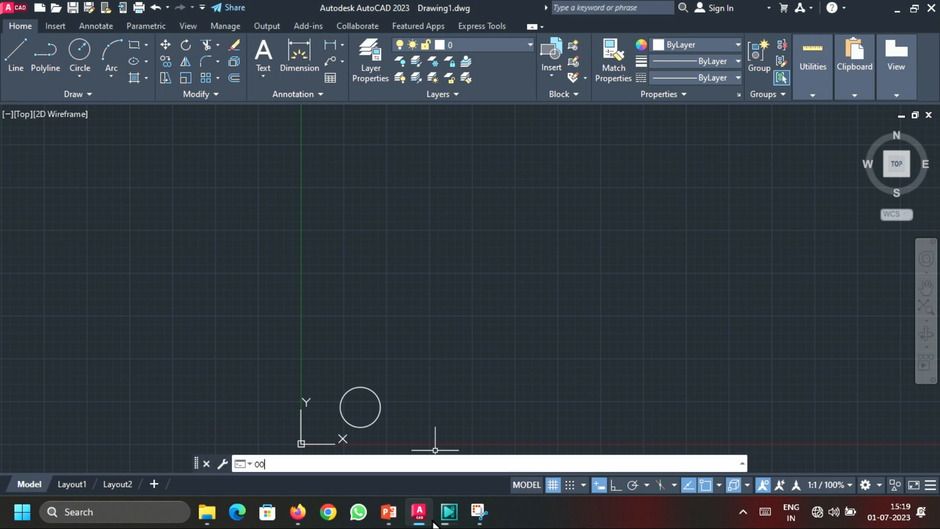
pyautogui.write('ps')
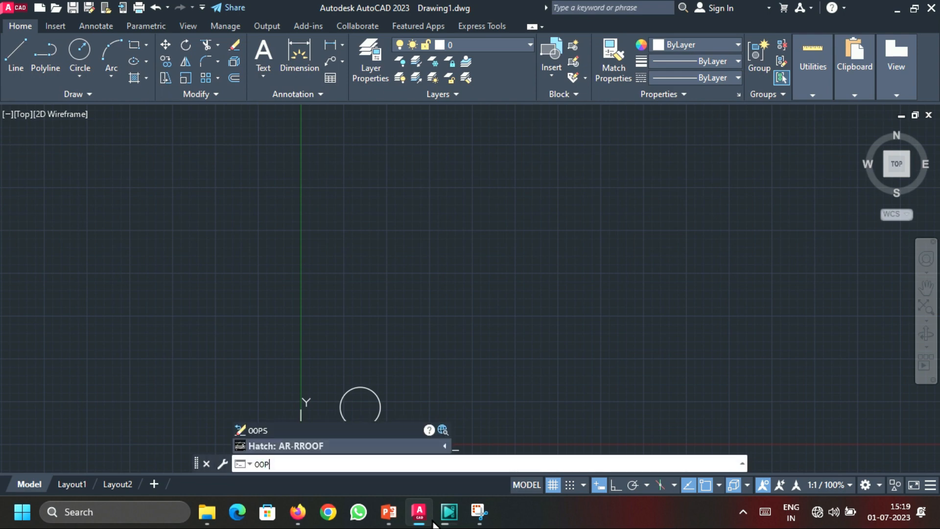
pyautogui.press('Return')
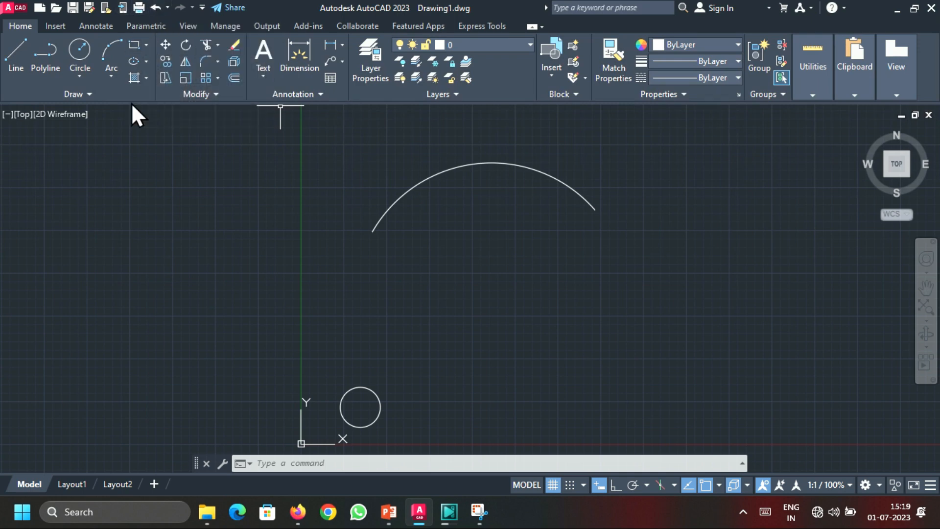
# - Undo the arc's restoration once and redo it
pyautogui.click(155, 7)
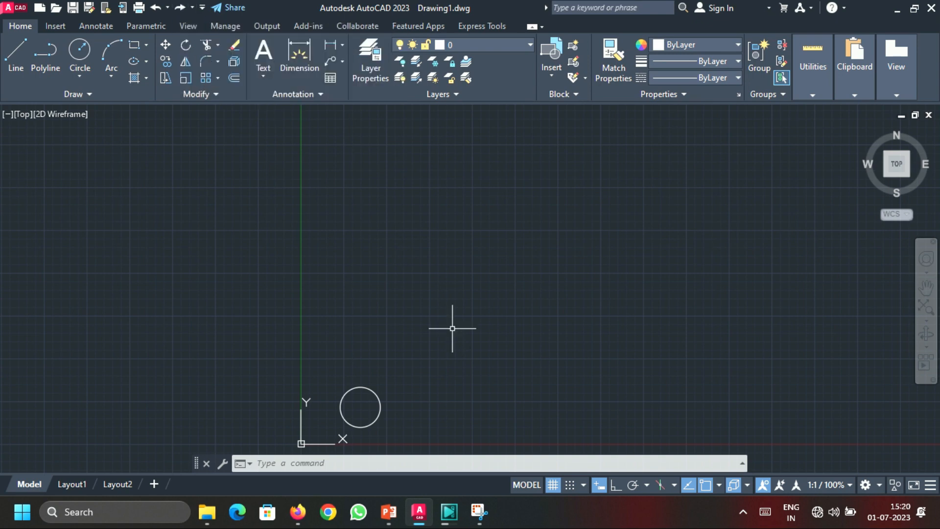
pyautogui.hotkey('ctrl', 'y')
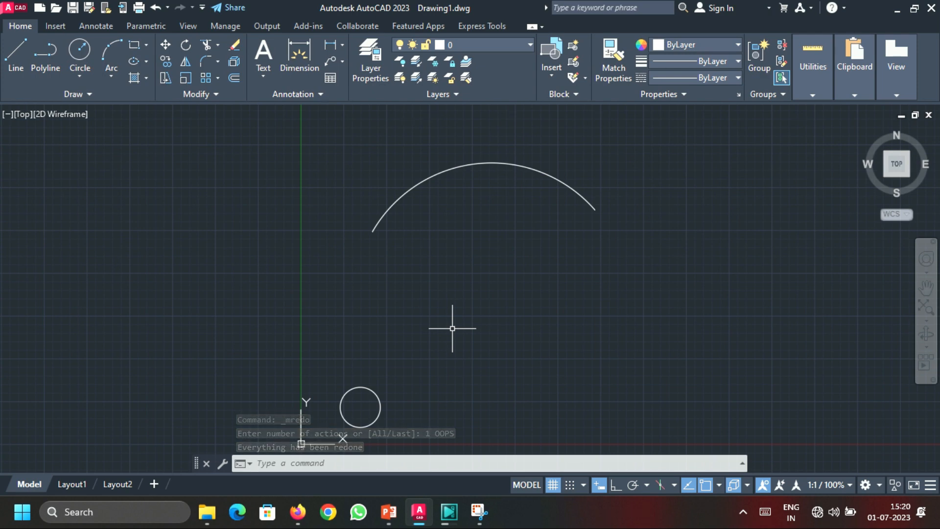
# - Draw a closed, roughly rectangular four-sided shape from individual line segments in the empty area to the right of the arc
pyautogui.scroll(-2, 453, 323)
pyautogui.moveTo(457, 321); pyautogui.dragTo(309, 281, button='middle')
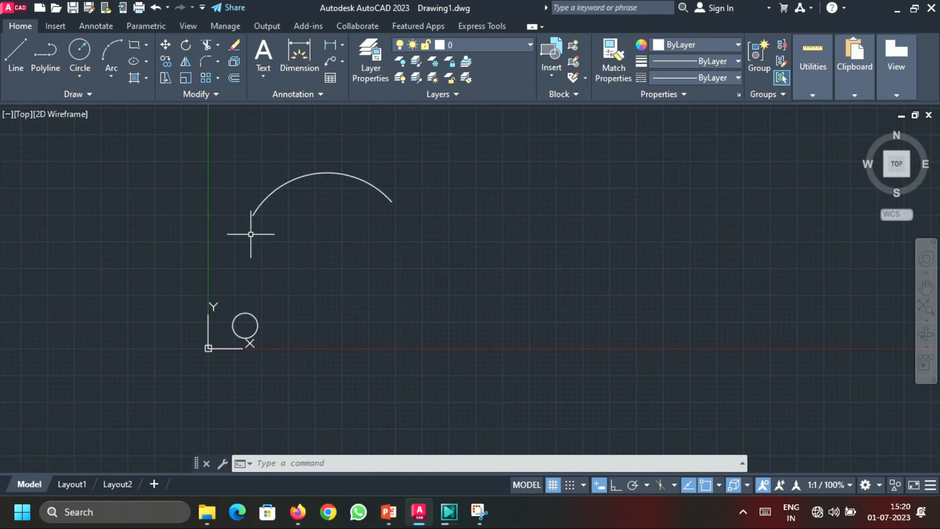
pyautogui.click(19, 56)
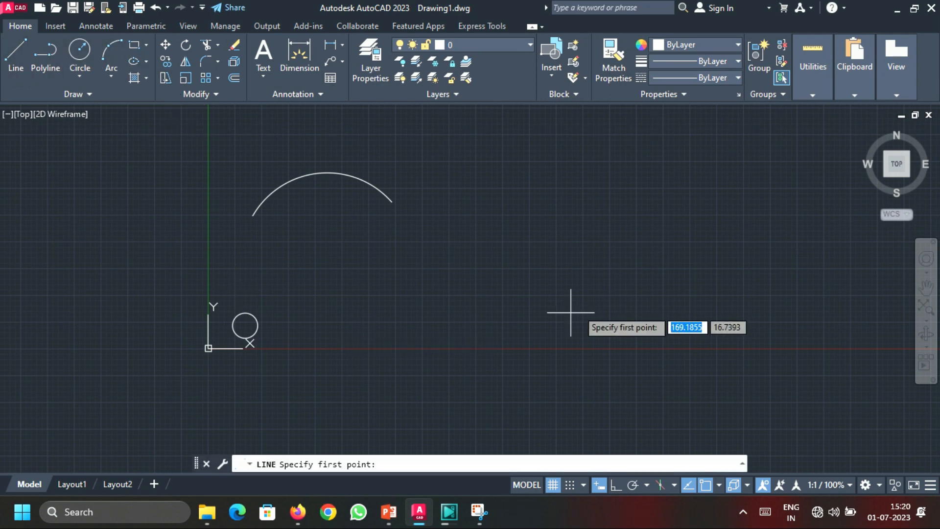
pyautogui.click(478, 200)
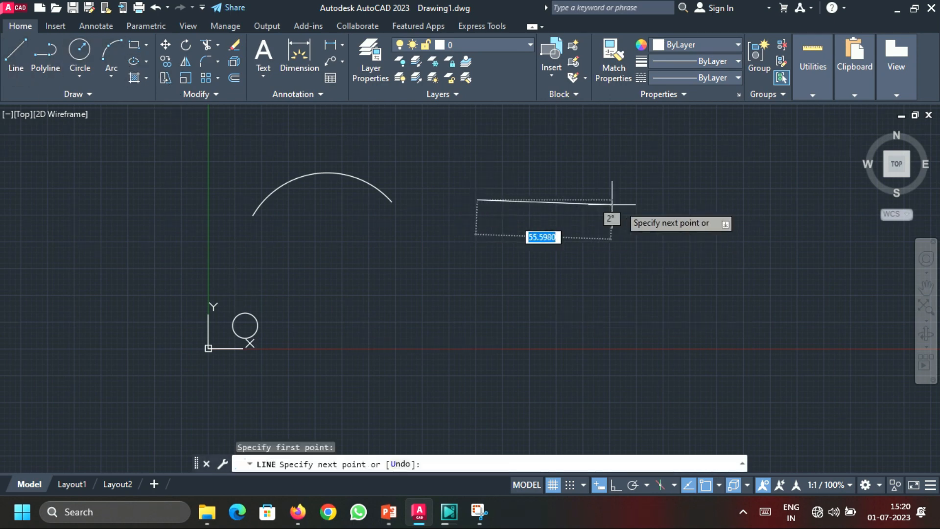
pyautogui.click(648, 199)
pyautogui.click(647, 328)
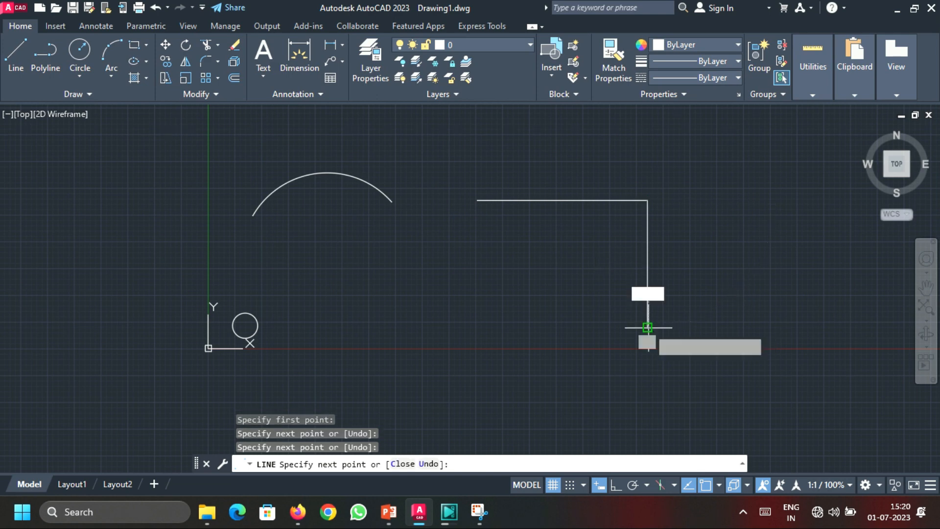
pyautogui.click(472, 325)
pyautogui.click(476, 200)
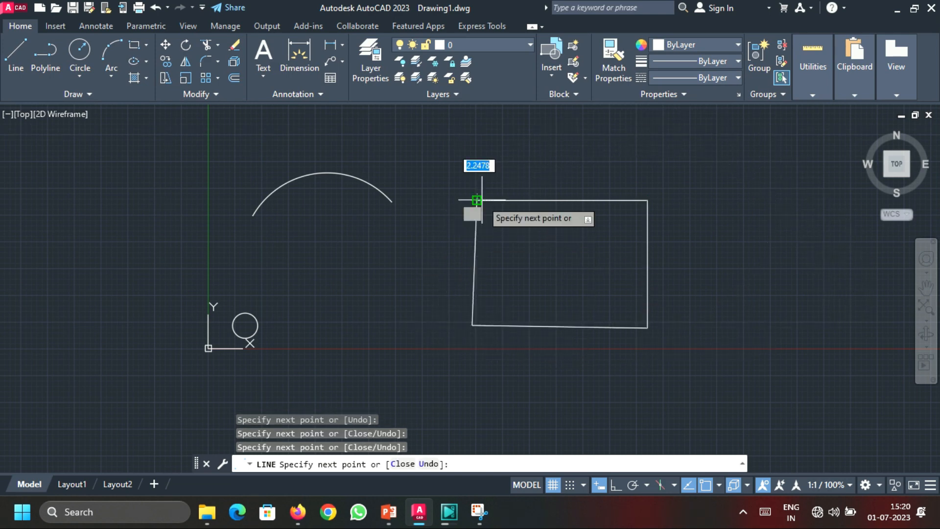
pyautogui.press('Escape')
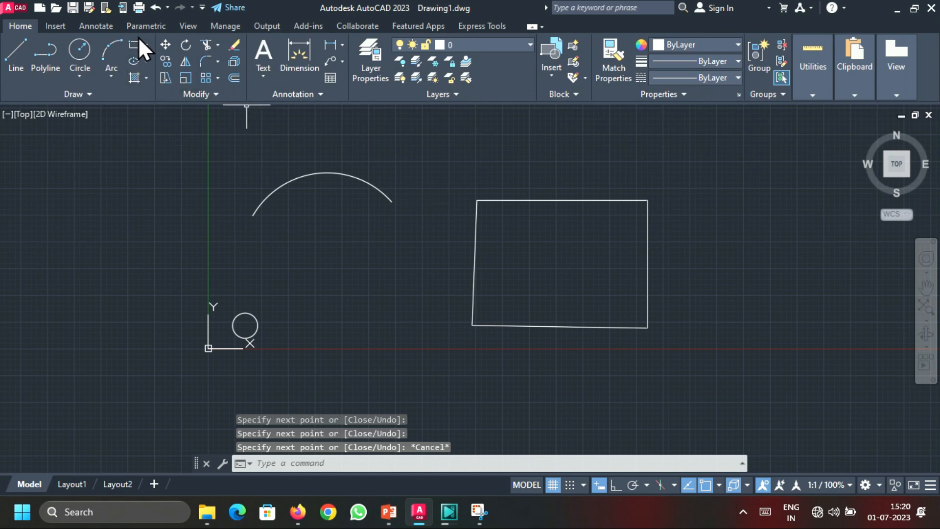
# - Draw a rectangle with the Rectangle command to the right of the four-line shape, somewhat smaller than it
pyautogui.moveTo(764, 293); pyautogui.dragTo(540, 301, button='middle')
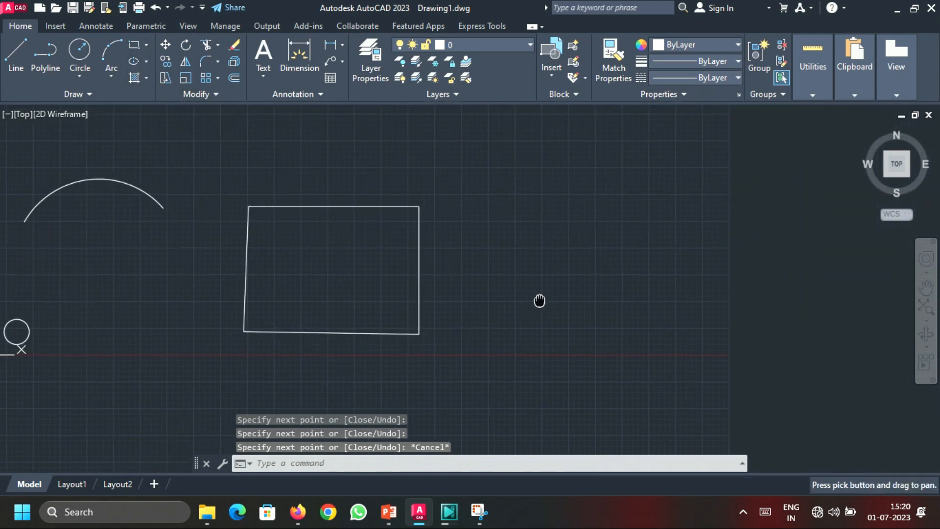
pyautogui.click(134, 45)
pyautogui.click(531, 203)
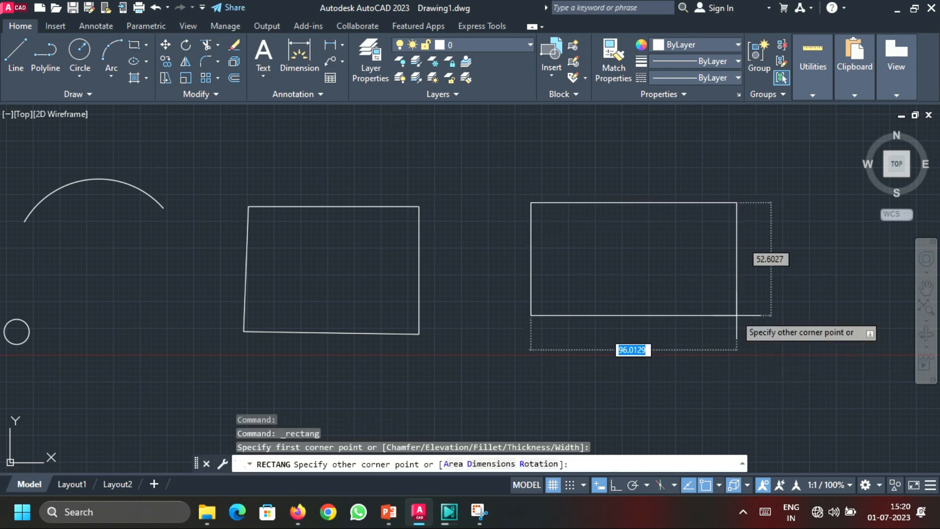
pyautogui.click(688, 293)
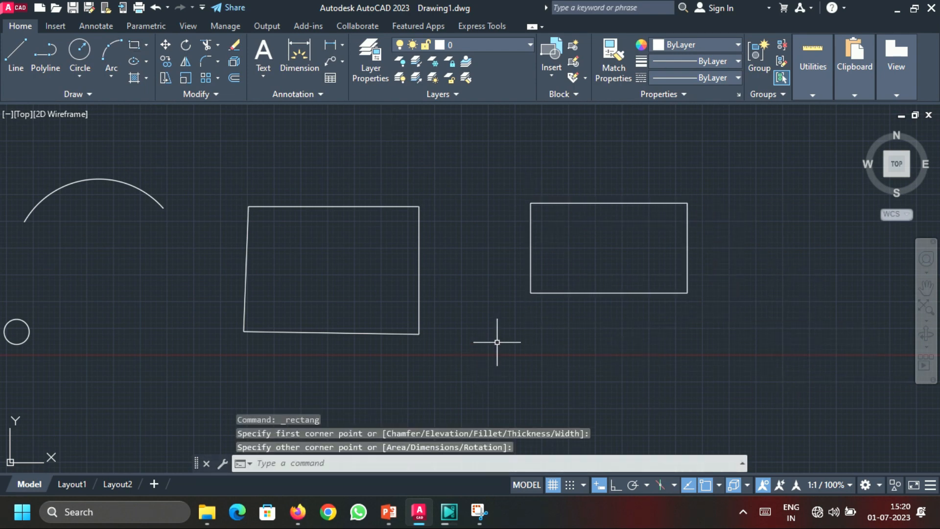
# - Select the right side of the four-line shape to check how it is grouped, and clear the selection
pyautogui.click(419, 289)
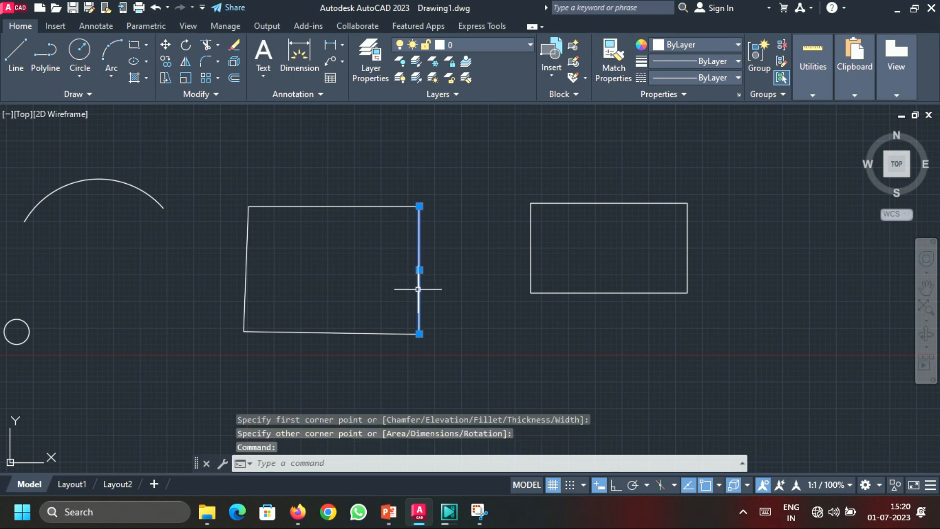
pyautogui.press('Escape')
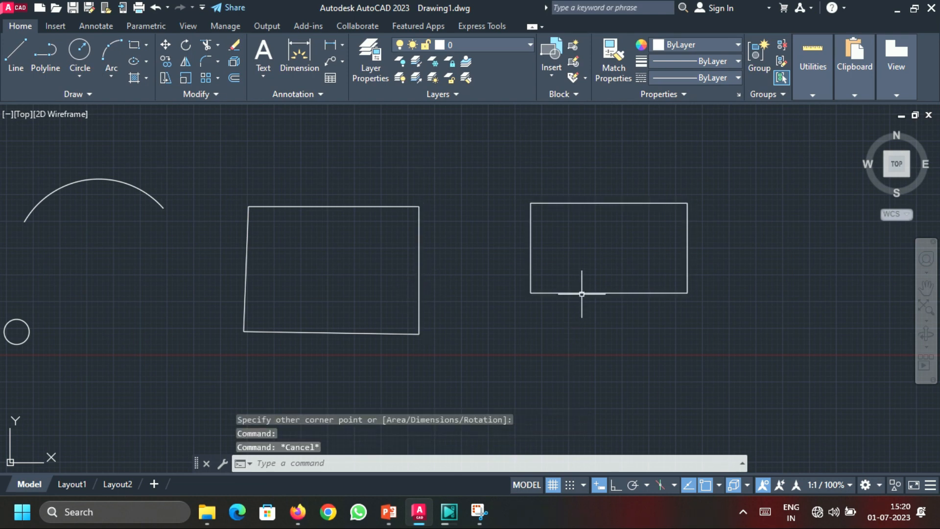
# - Explode the rectangle into separate lines and check its left and bottom edges by selecting each individually
pyautogui.click(581, 293)
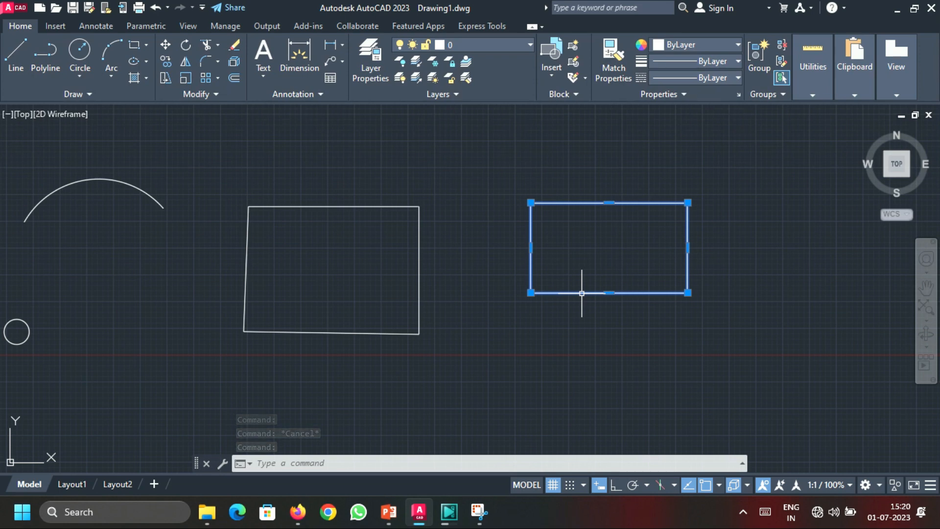
pyautogui.click(238, 61)
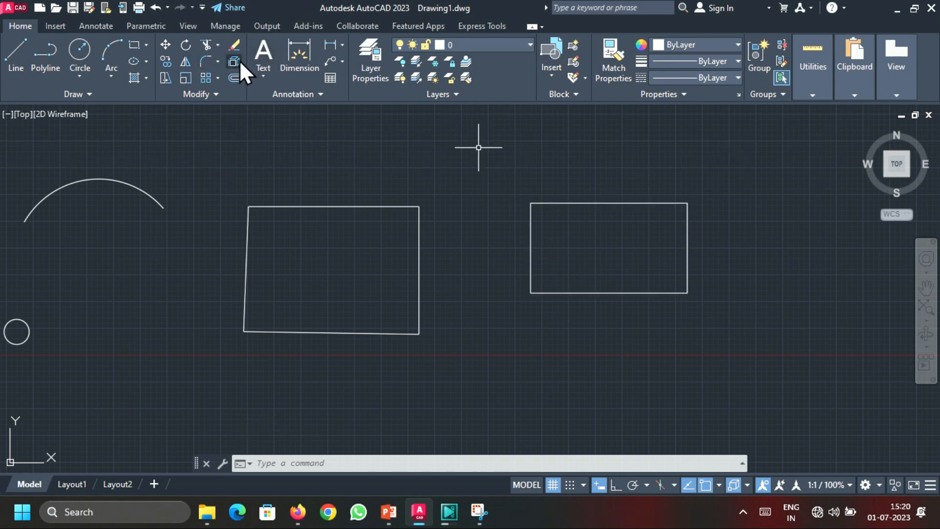
pyautogui.click(530, 234)
pyautogui.click(593, 293)
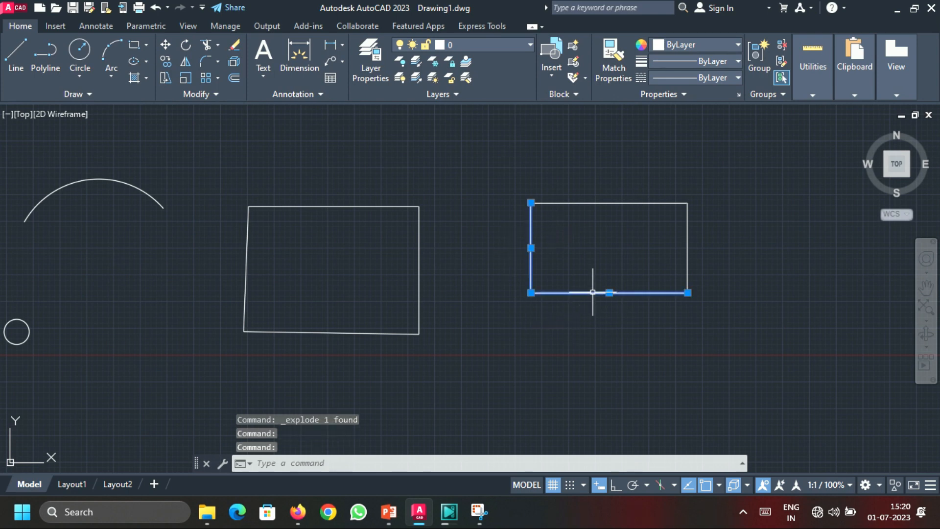
pyautogui.press('Escape')
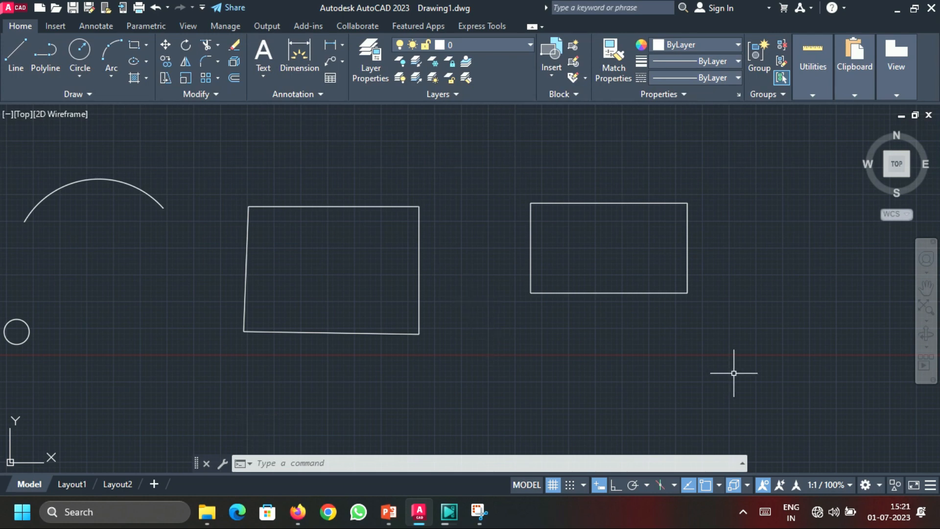
# - Draw a very small upright rectangle in the empty space to the right of the exploded rectangle
pyautogui.moveTo(713, 376); pyautogui.dragTo(308, 403, button='middle')
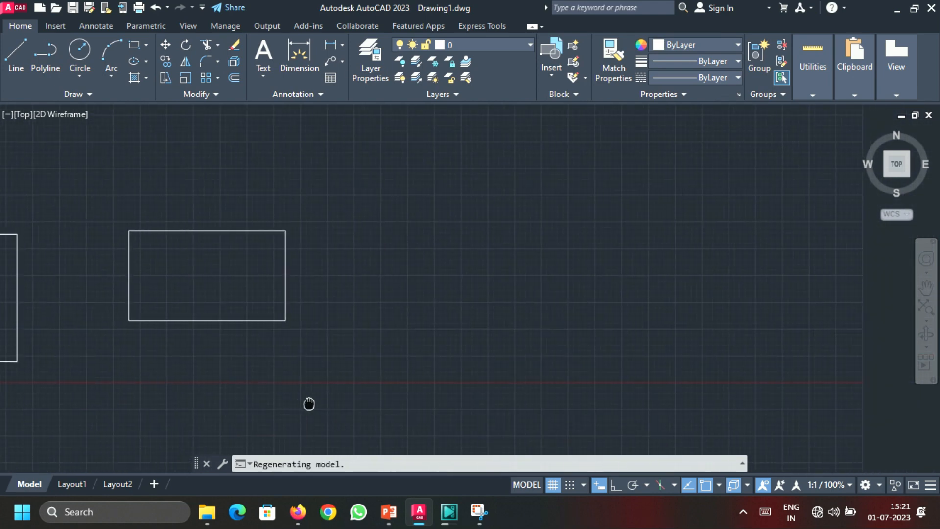
pyautogui.click(134, 45)
pyautogui.click(457, 200)
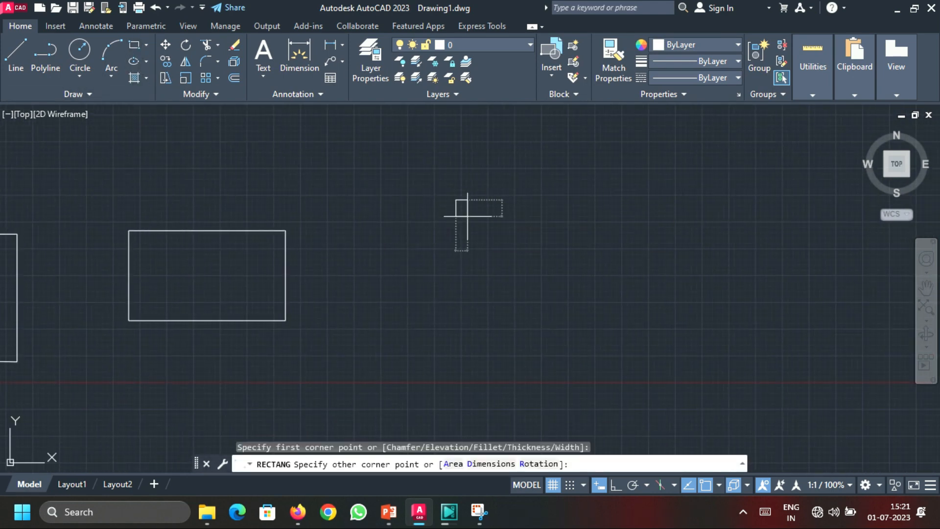
pyautogui.click(467, 217)
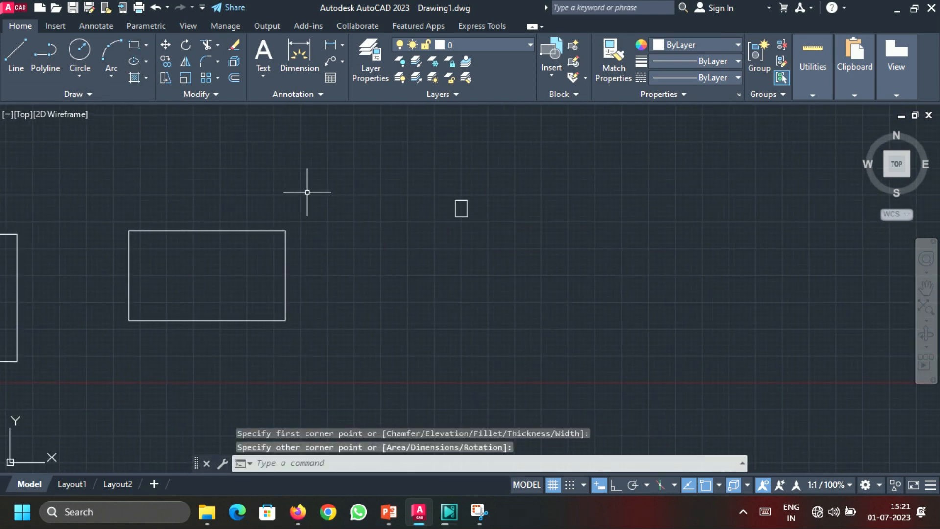
# - Create an associative rectangular array of the small rectangle with 4 columns and 3 rows
pyautogui.click(218, 78)
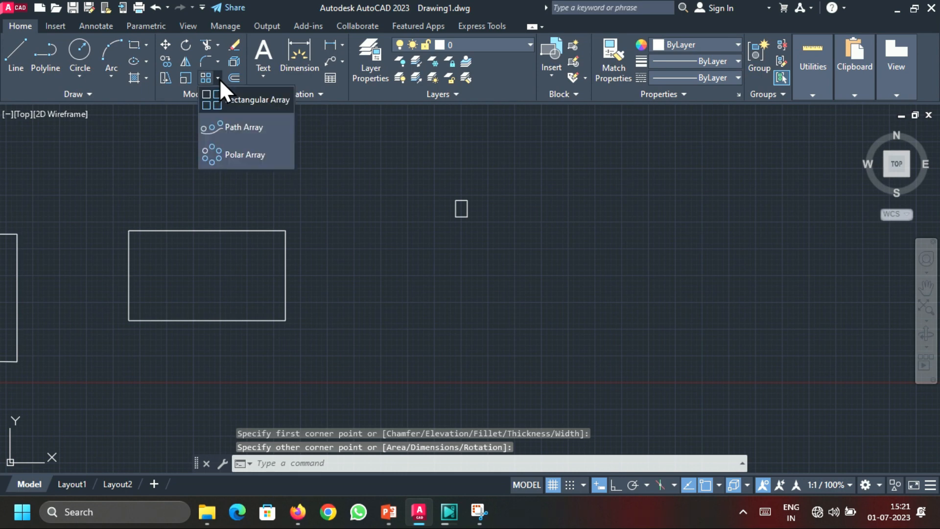
pyautogui.click(466, 209)
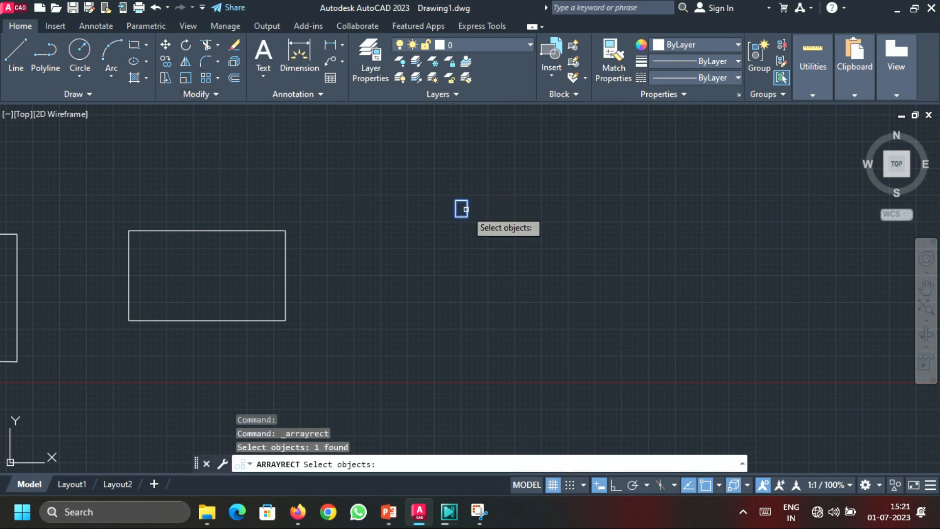
pyautogui.press('Return')
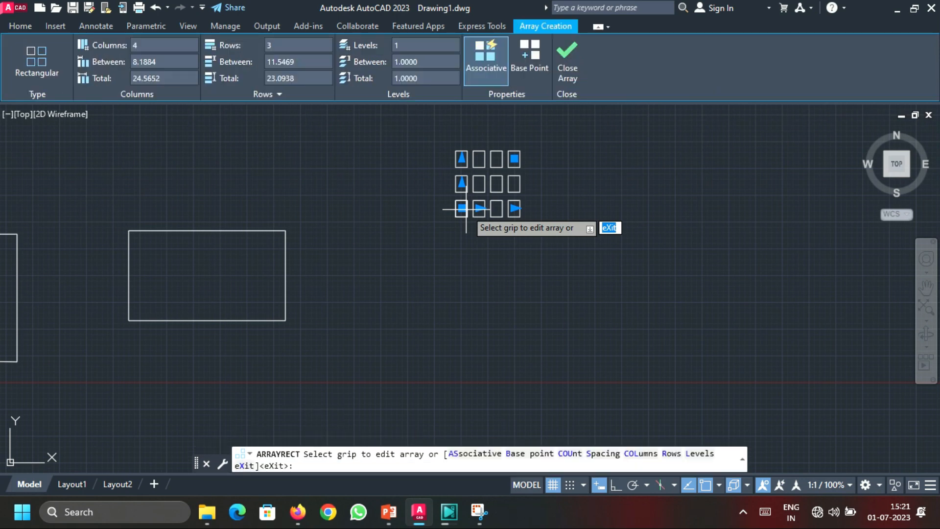
pyautogui.click(575, 61)
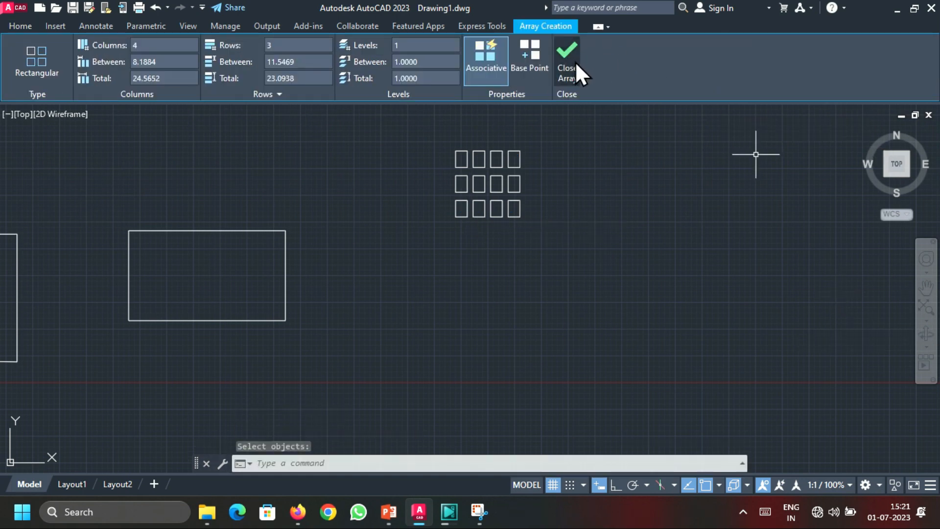
# - Select the rectangular array to check whether its items behave as one object, and close the array editing
pyautogui.scroll(4, 492, 172)
pyautogui.moveTo(493, 173); pyautogui.dragTo(486, 268, button='middle')
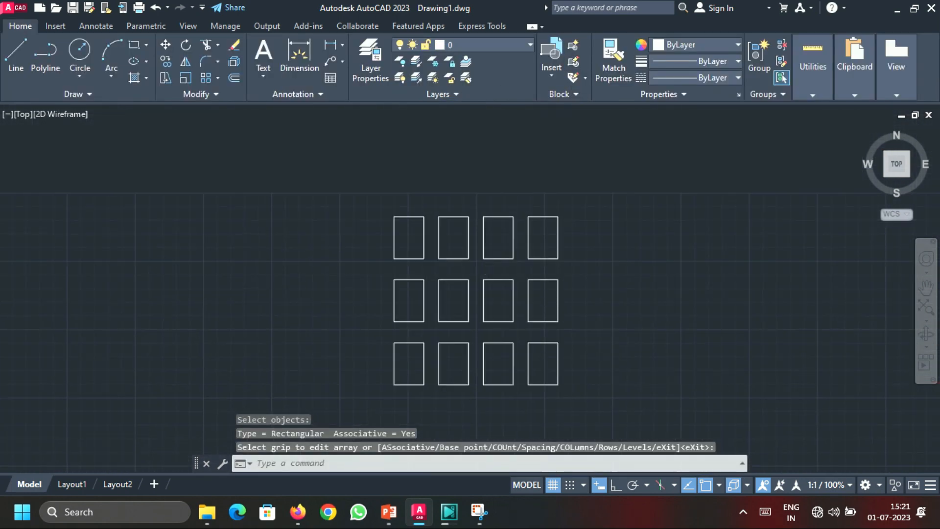
pyautogui.click(491, 256)
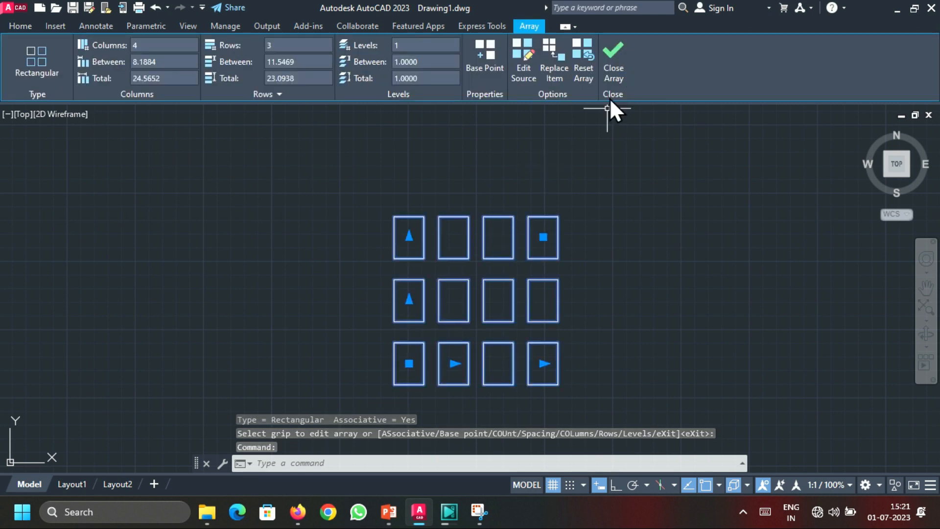
pyautogui.click(611, 77)
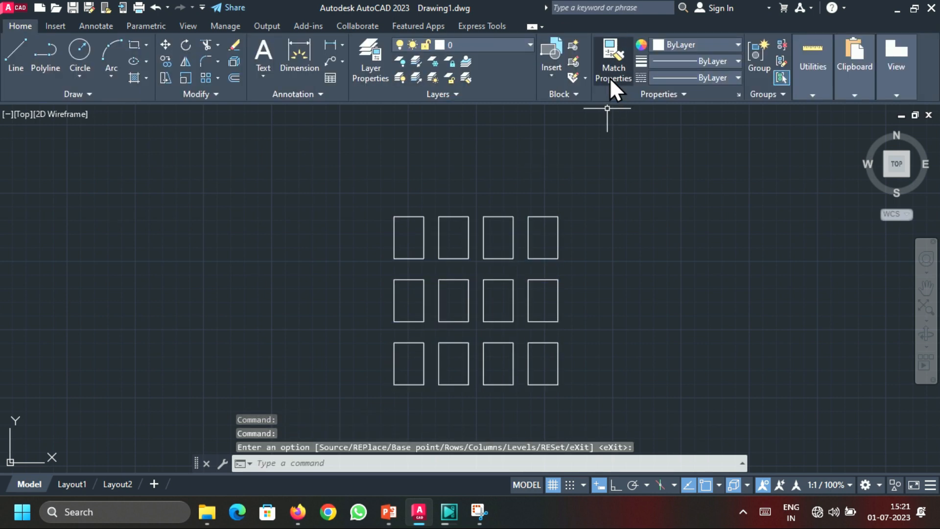
# - Explode the rectangular array and check the first two rectangles of its top row by selecting each, then clear the selection
pyautogui.click(230, 61)
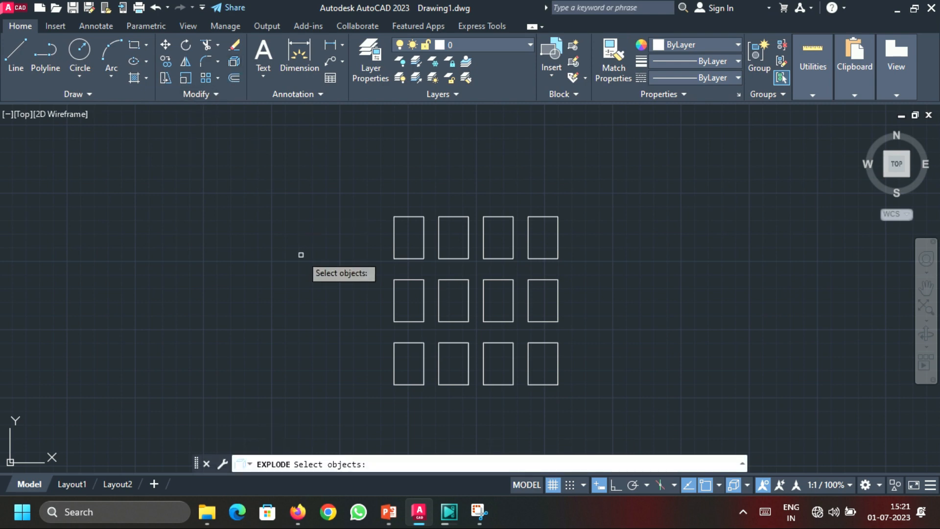
pyautogui.click(403, 258)
pyautogui.press('Return')
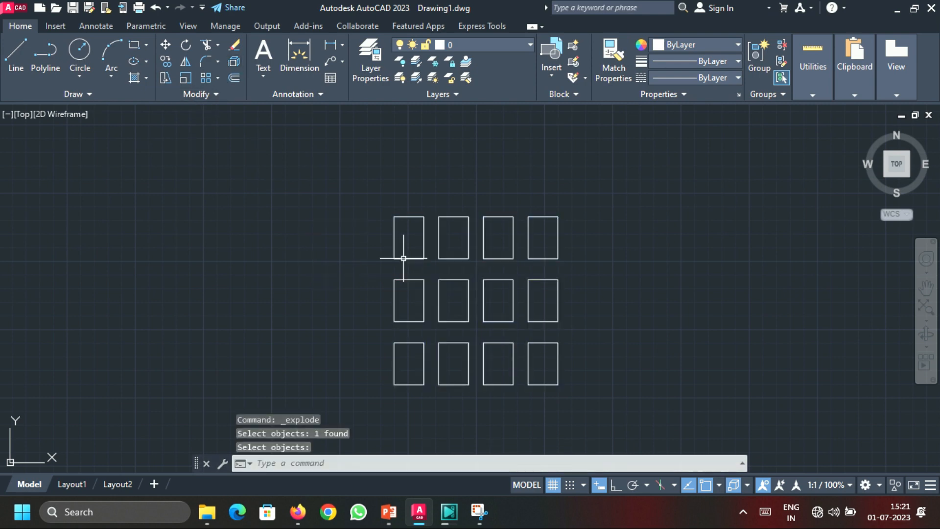
pyautogui.click(404, 258)
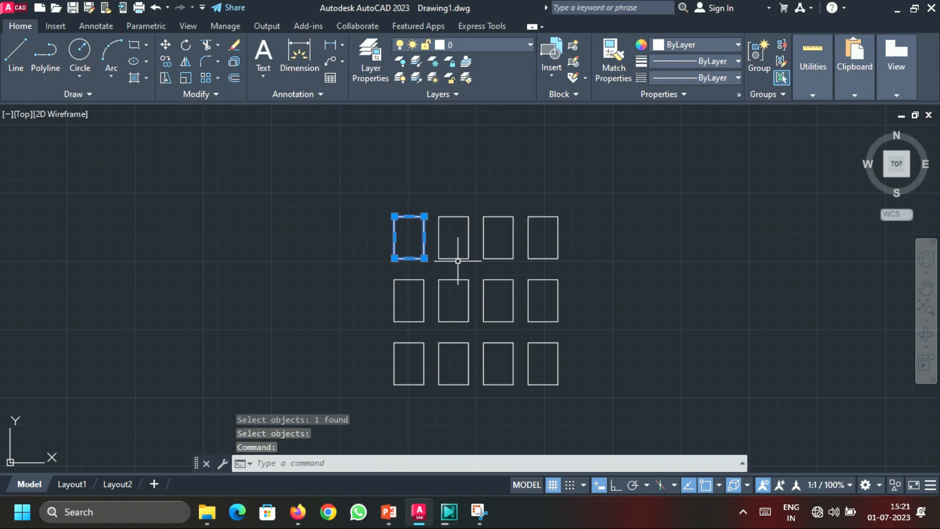
pyautogui.click(458, 258)
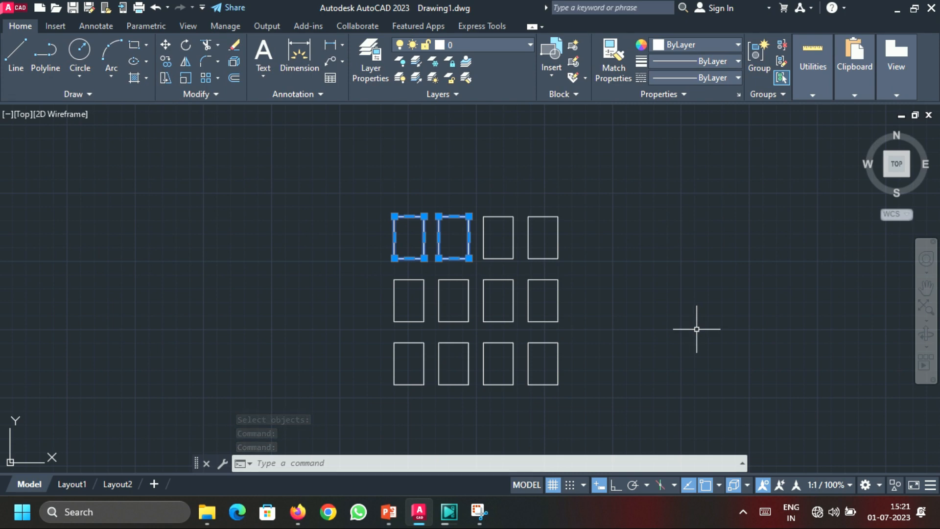
pyautogui.press('Escape')
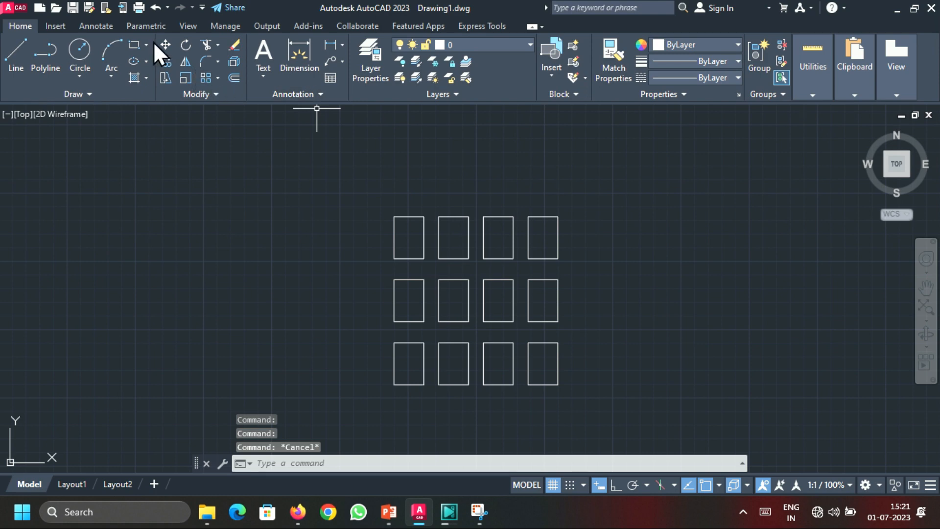
# - Draw a rectangle to the upper right of the exploded array and a circle below and to the right of that rectangle
pyautogui.click(132, 45)
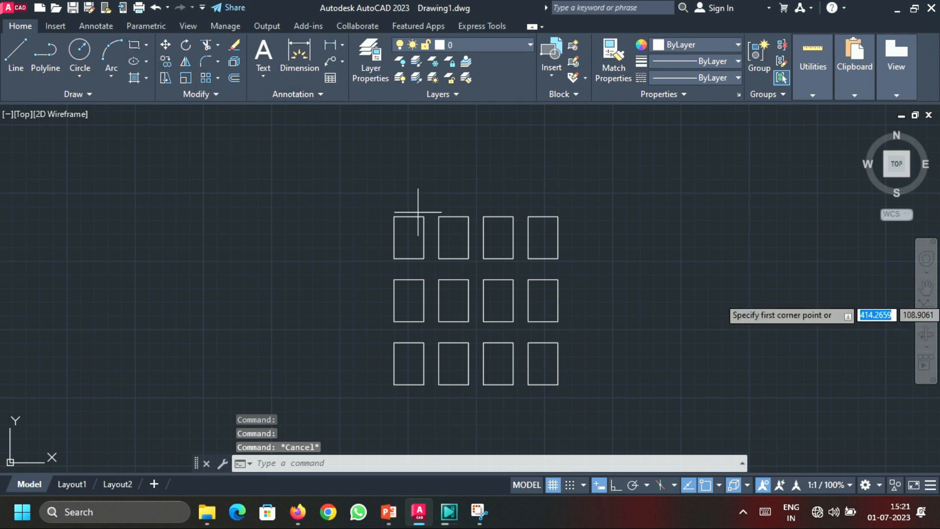
pyautogui.click(618, 174)
pyautogui.click(681, 227)
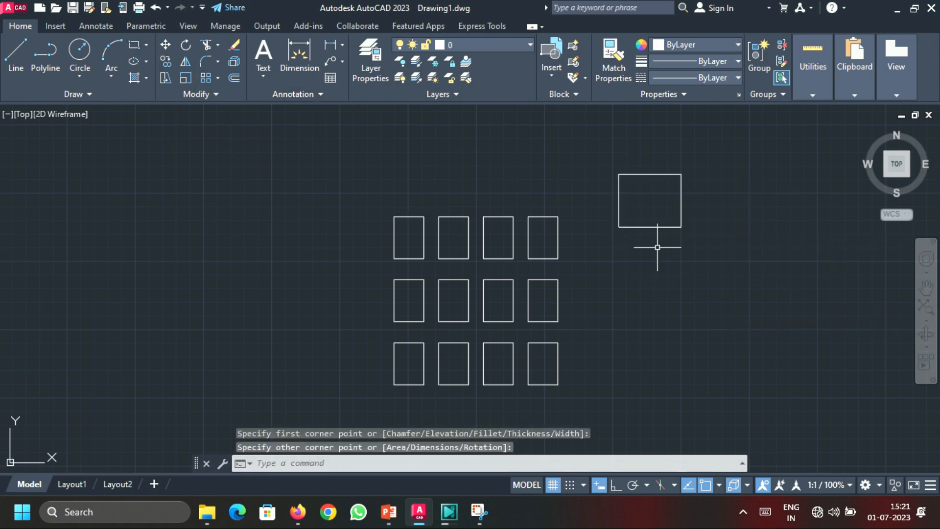
pyautogui.click(79, 50)
pyautogui.click(726, 264)
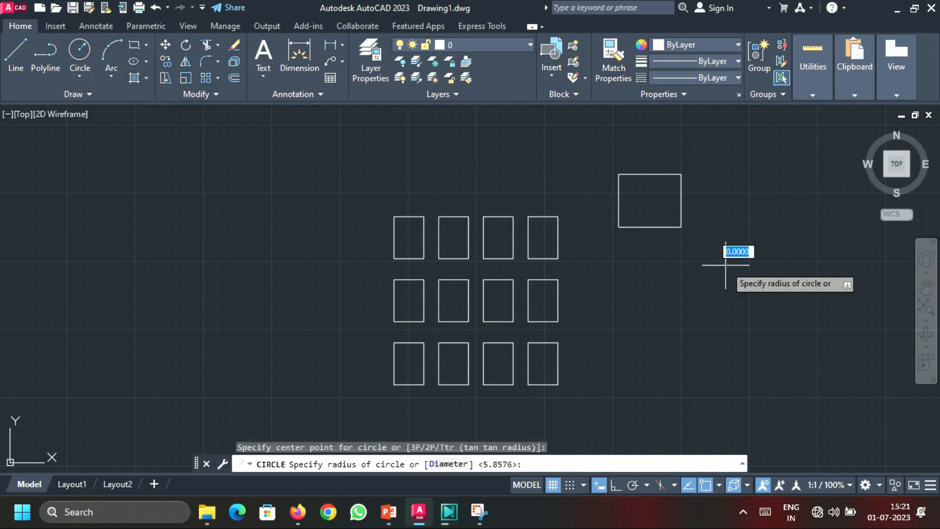
pyautogui.click(754, 262)
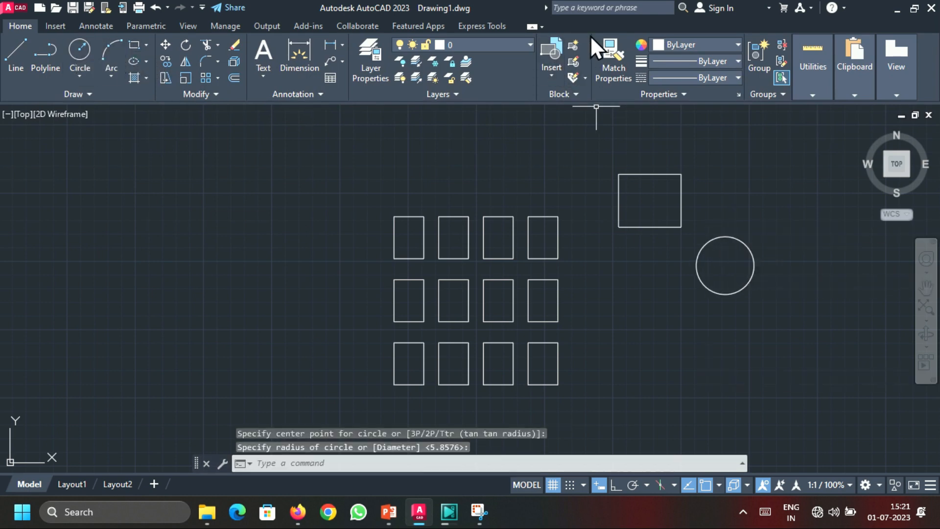
# - Convert the new rectangle and circle to a block named 1, based at the rectangle's lower-left corner, and check it by selecting the circle
pyautogui.click(576, 42)
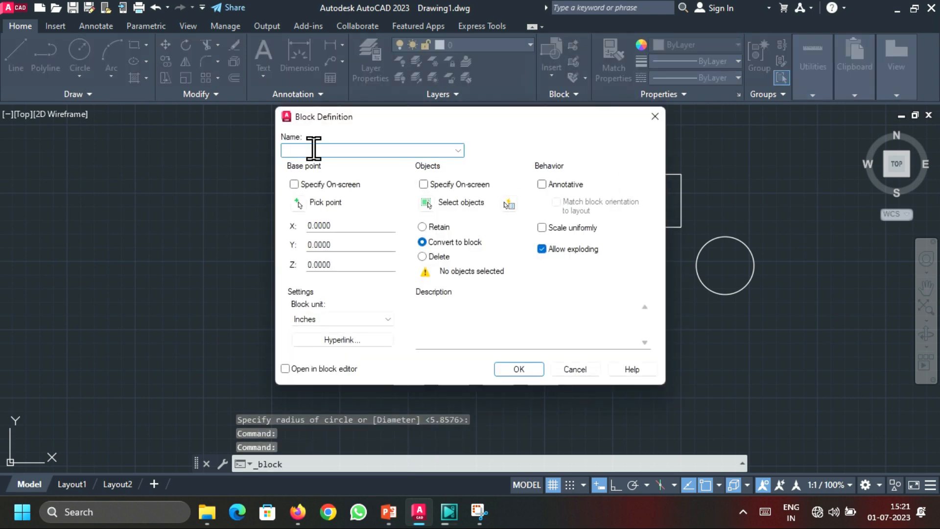
pyautogui.write('1')
pyautogui.click(303, 202)
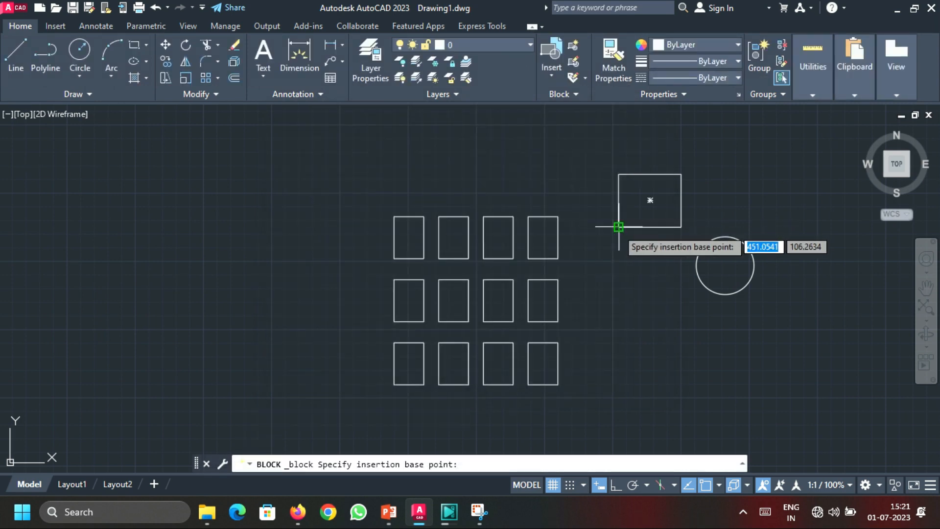
pyautogui.click(619, 227)
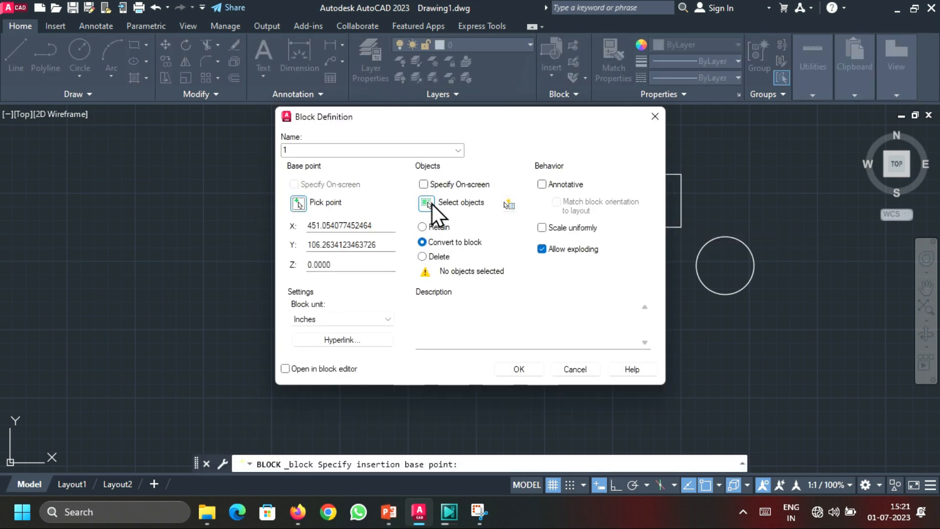
pyautogui.click(426, 203)
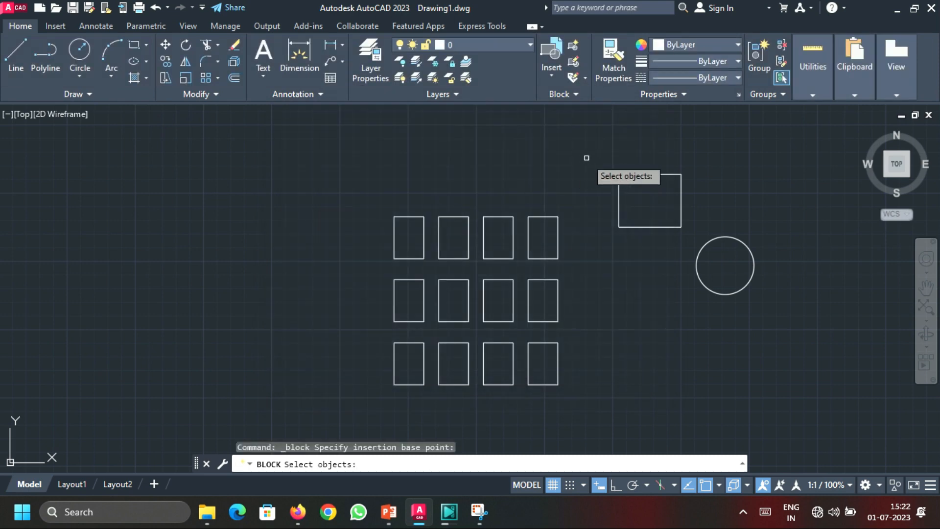
pyautogui.click(598, 157)
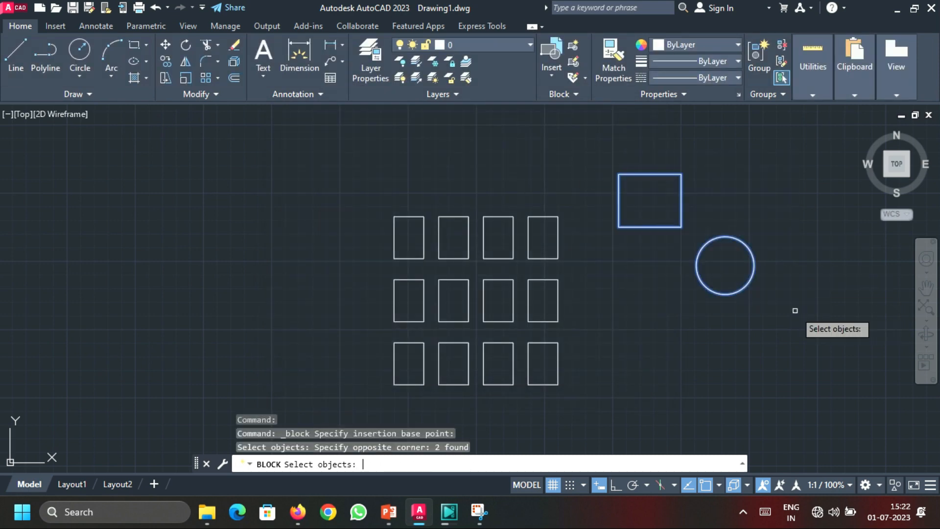
pyautogui.press('Return')
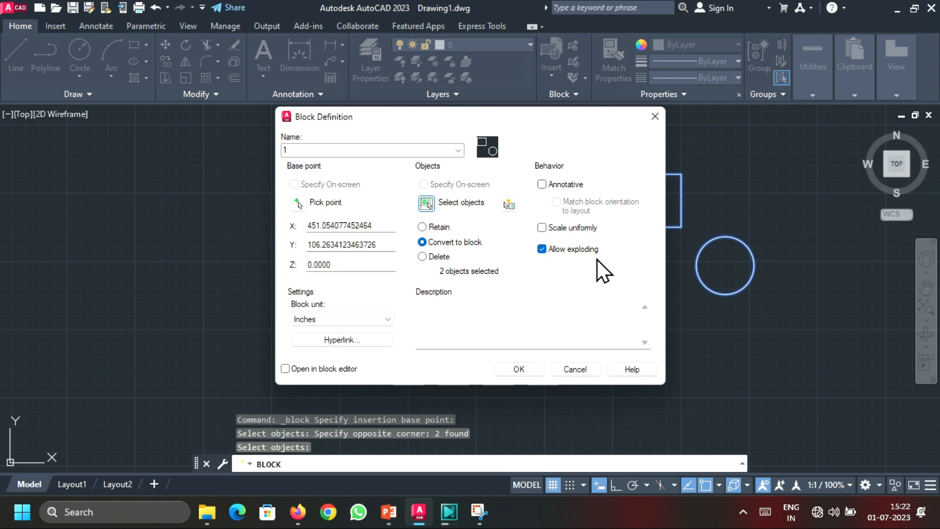
pyautogui.click(510, 373)
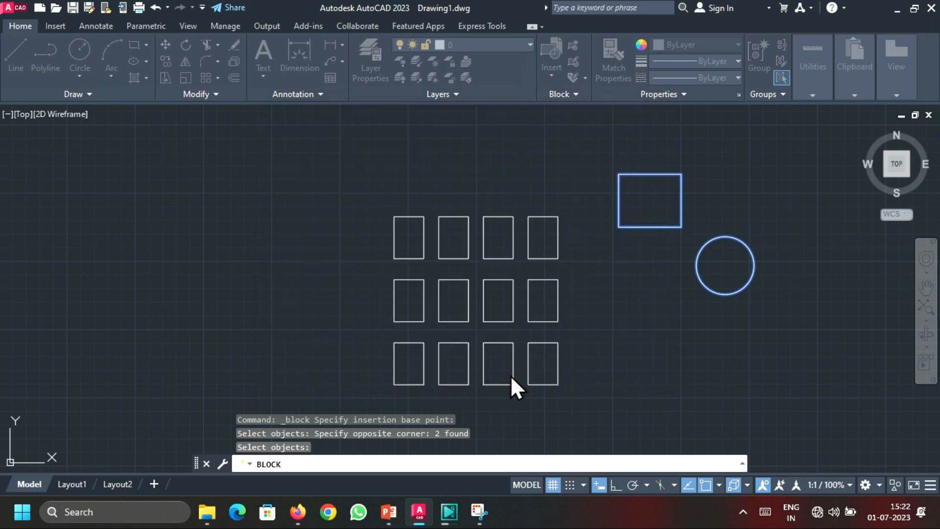
pyautogui.click(703, 281)
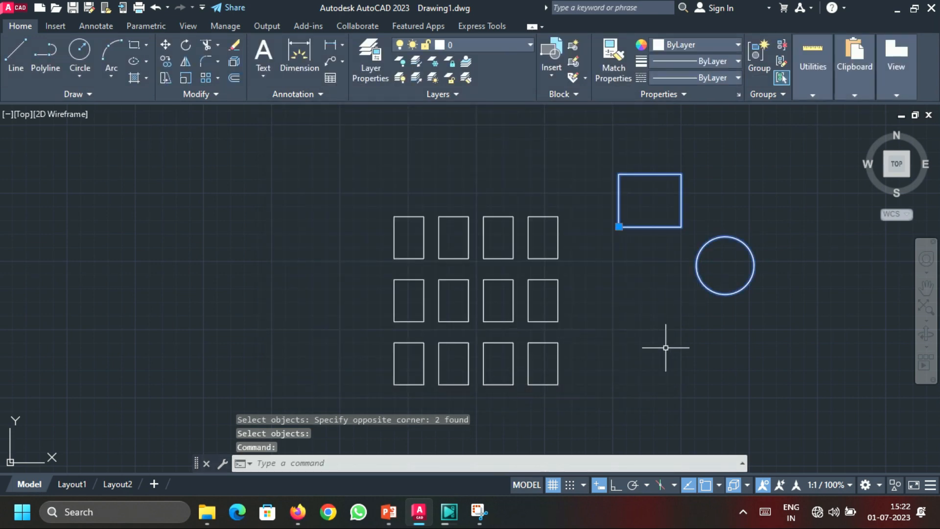
pyautogui.press('Escape')
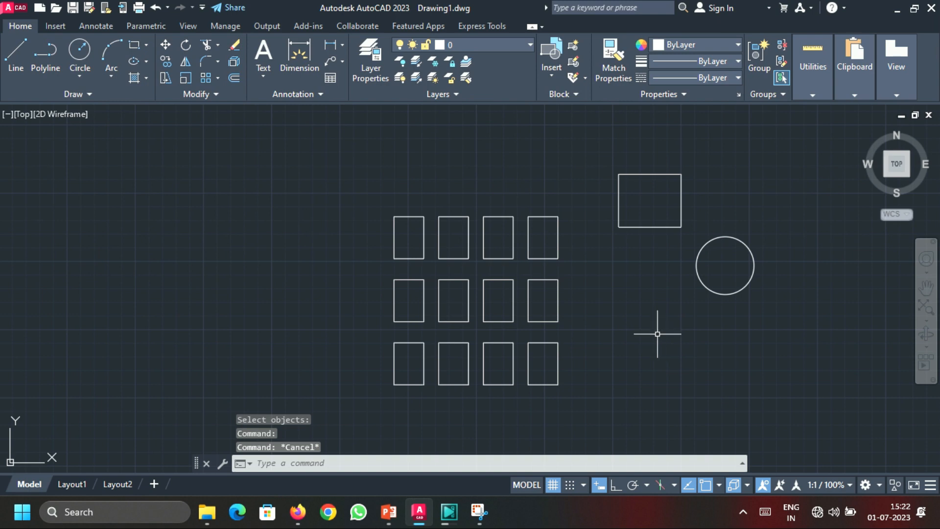
# - Explode the block made of the rectangle and circle, check the rectangle by selecting it, and leave the command with nothing selected
pyautogui.click(233, 63)
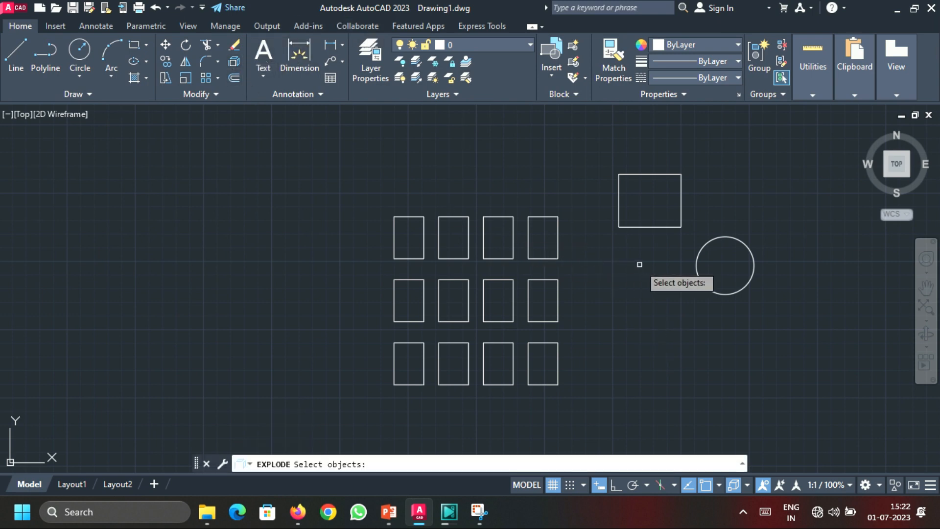
pyautogui.click(638, 228)
pyautogui.press('Return')
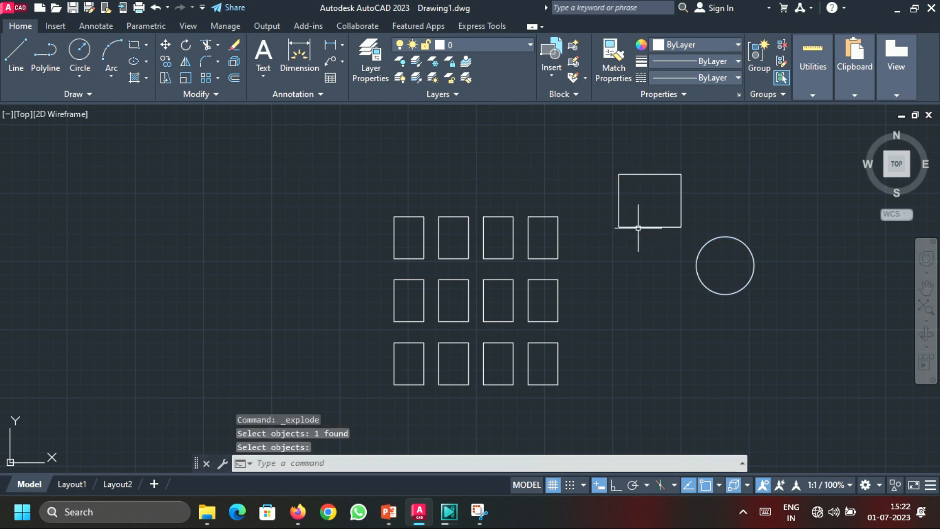
pyautogui.click(638, 228)
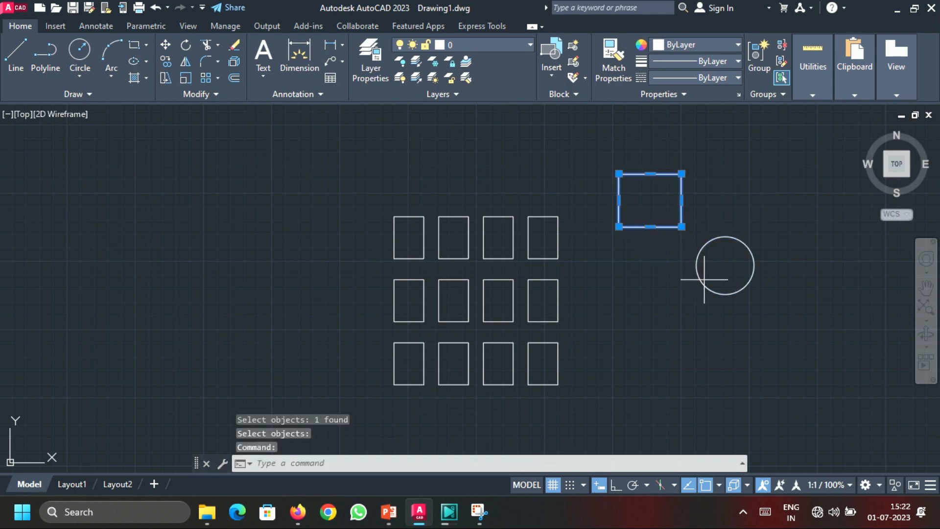
pyautogui.click(715, 268)
pyautogui.click(698, 279)
pyautogui.press('Escape')
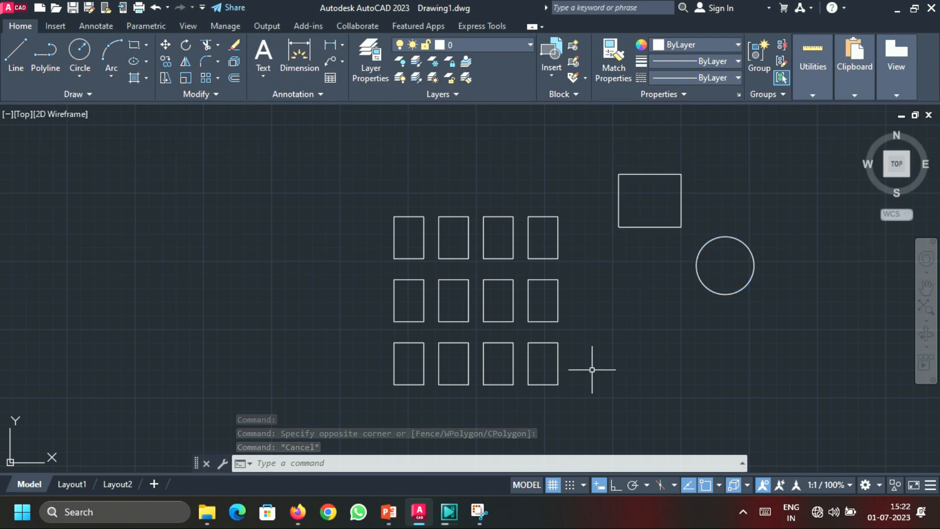
pyautogui.press('Return')
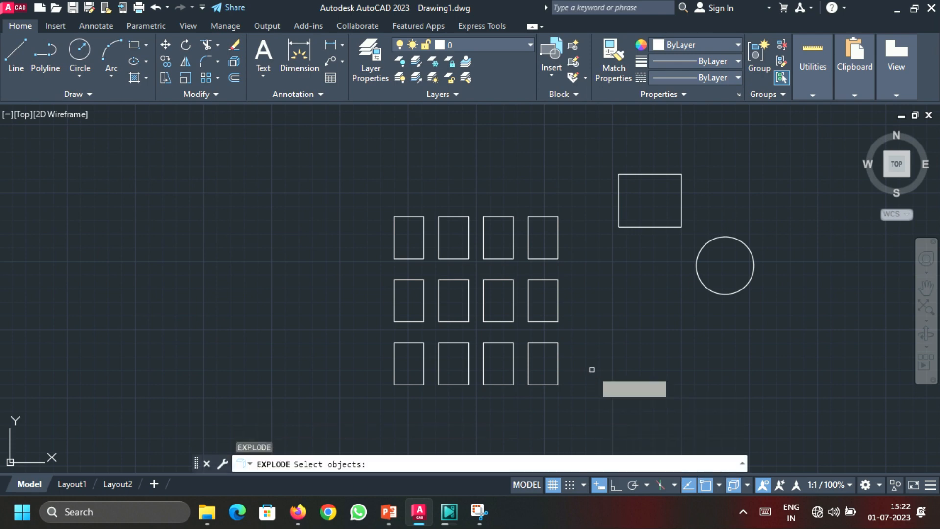
pyautogui.press('Escape')
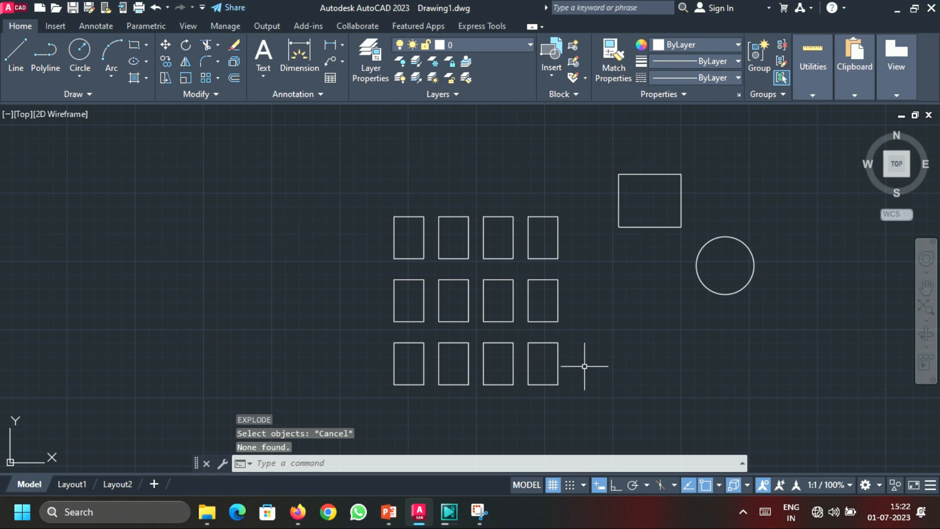
# - Switch to the PowerPoint presentation and view the slide listing the Erase, Oops, Undo & Redo and Explode tools
pyautogui.click(388, 512)
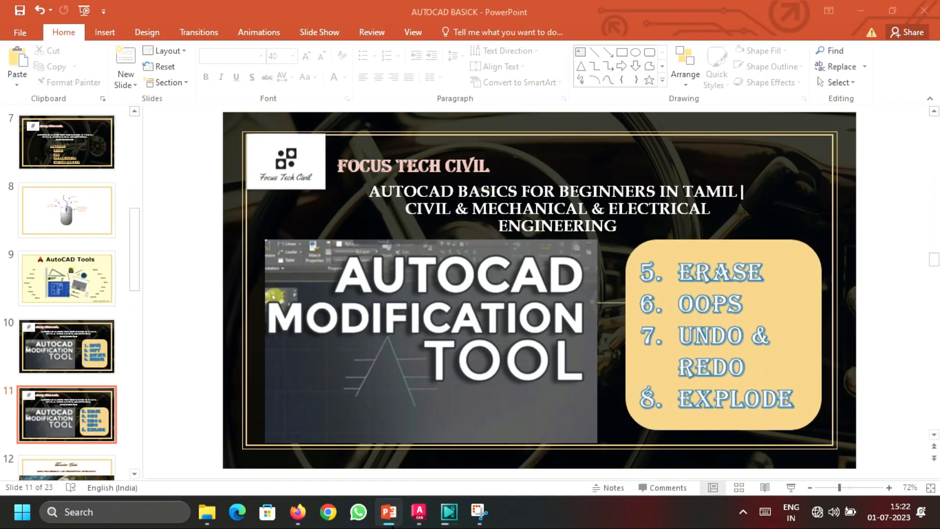